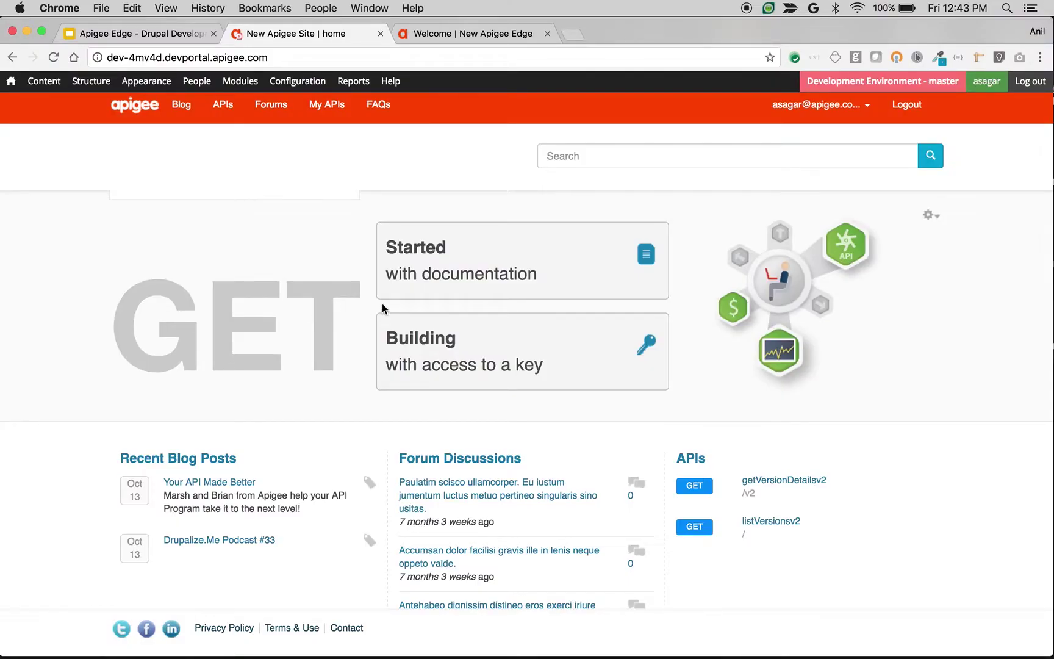
Step: Go to My Apps and start adding a new app
left_click(310, 114)
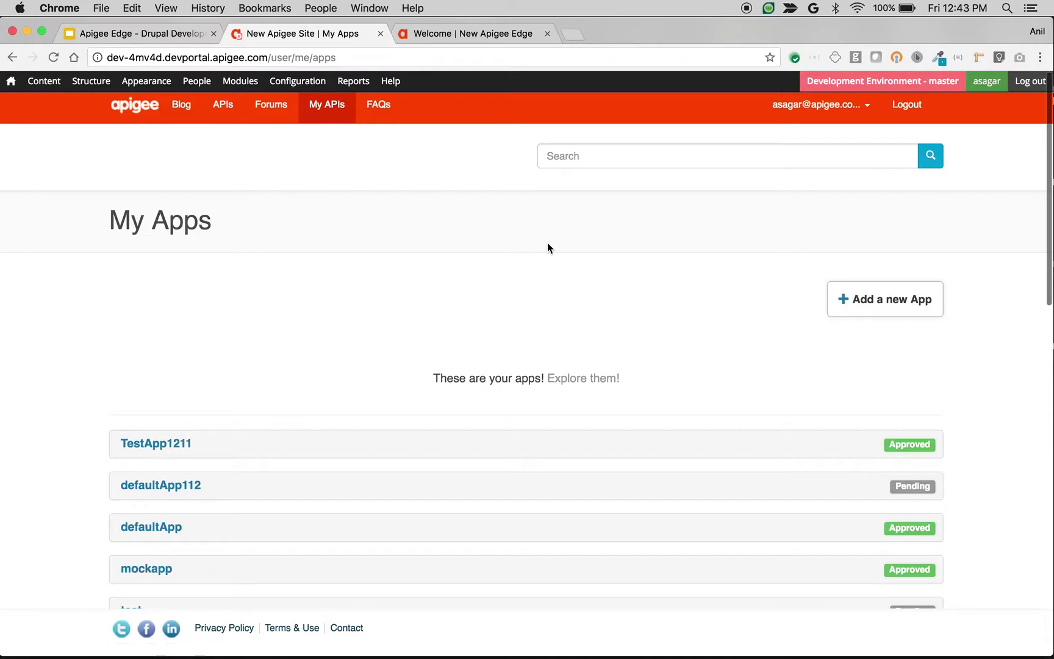
left_click(886, 303)
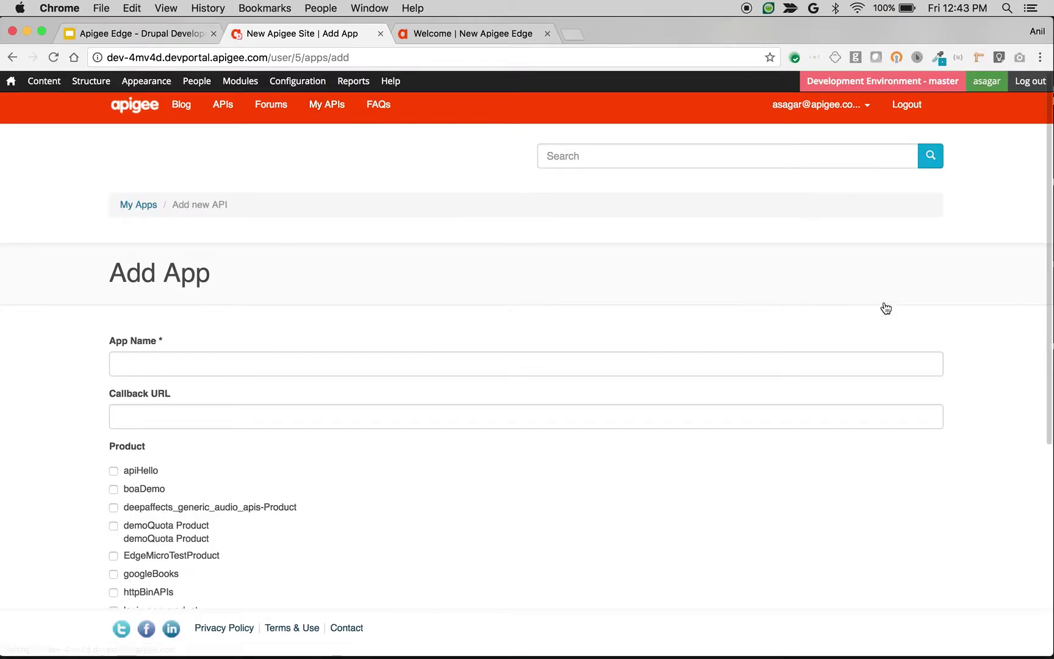
scroll(401, 392, "down", 4)
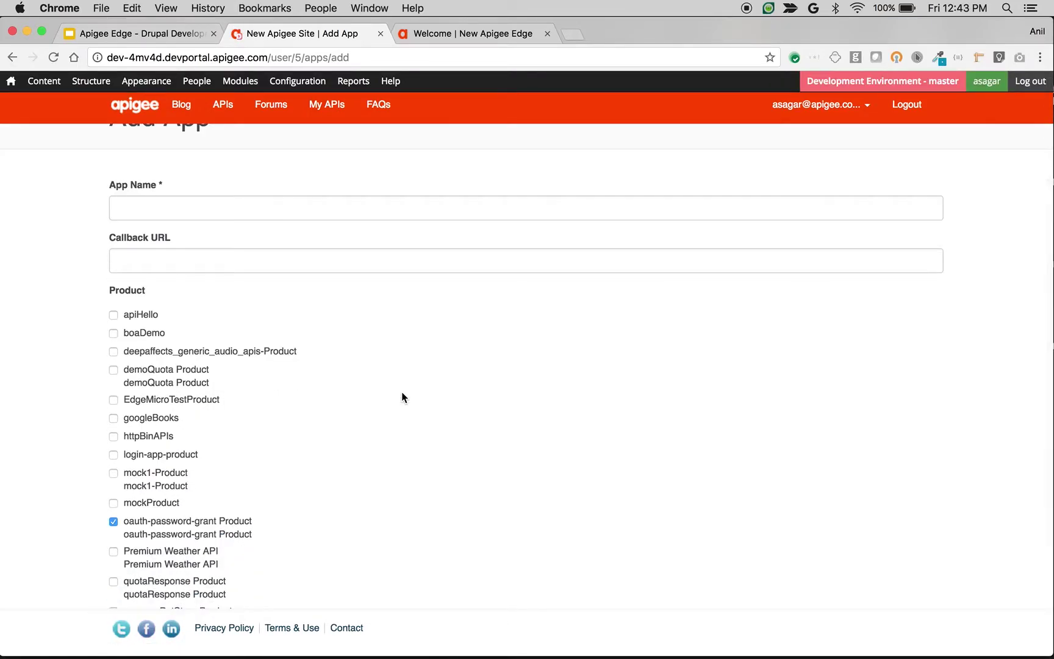
scroll(401, 392, "down", 4)
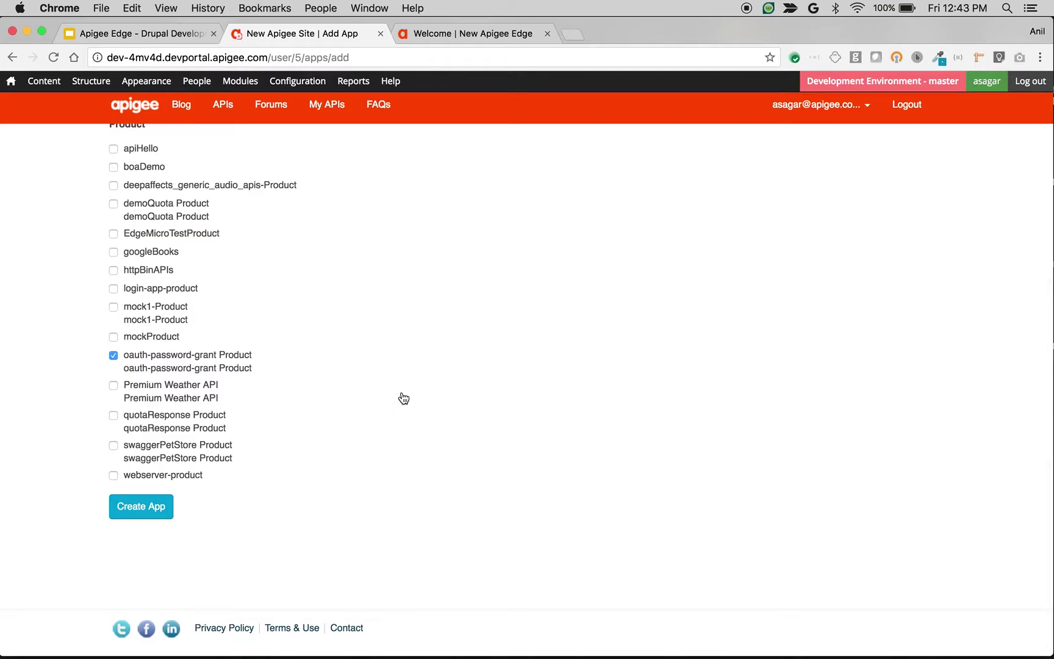
scroll(404, 399, "up", 8)
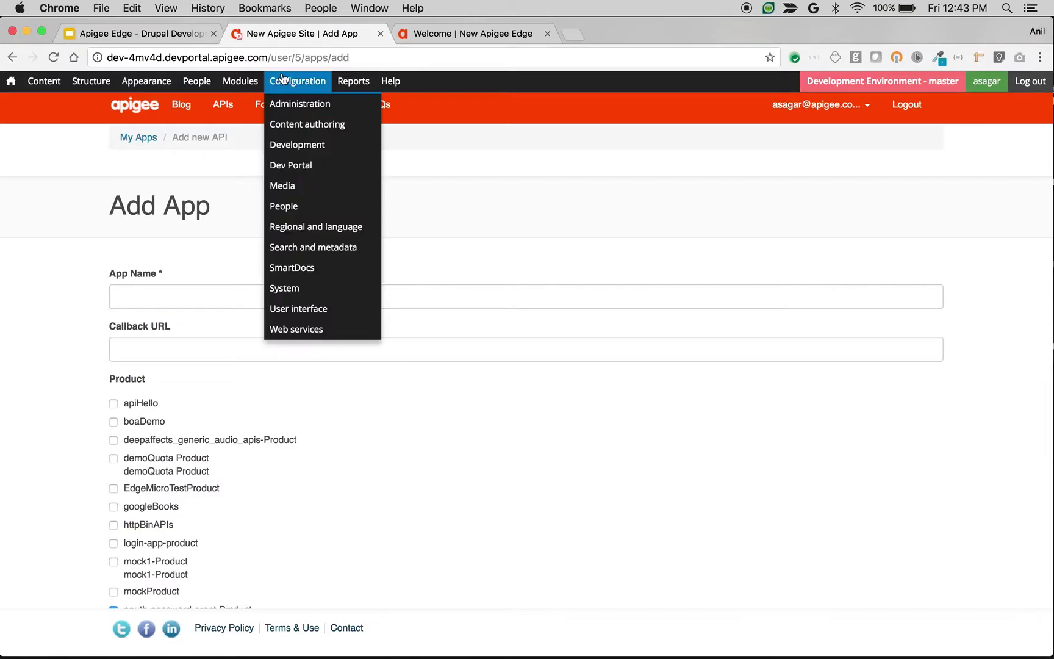
mouse_move(297, 81)
mouse_move(293, 165)
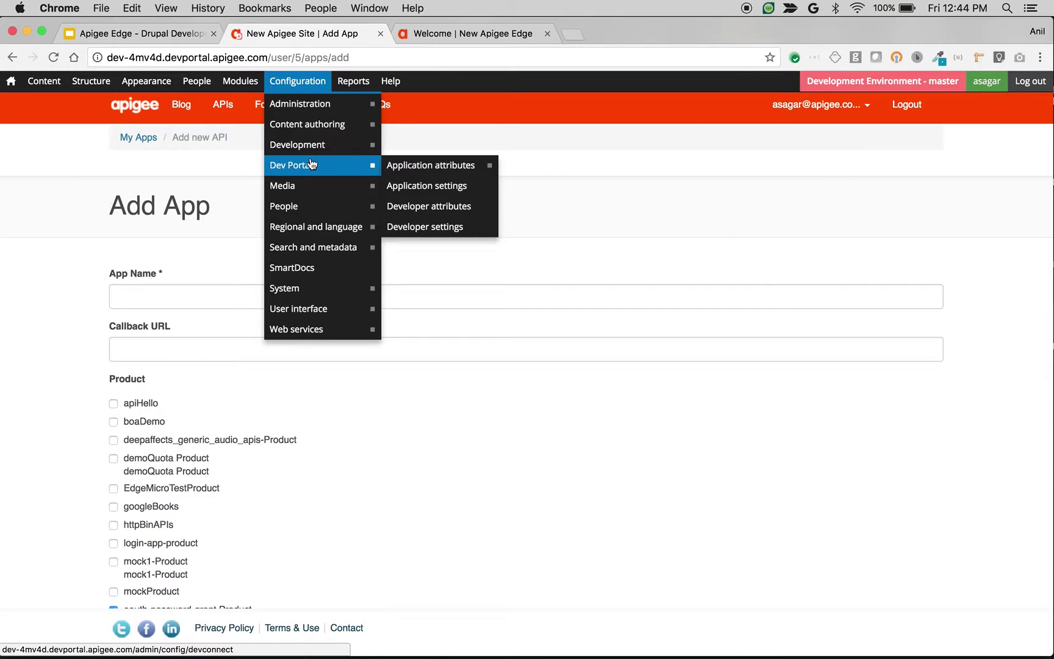
Step: Reach the Add attribute form under Configuration > Dev Portal > Application attributes
left_click(184, 297)
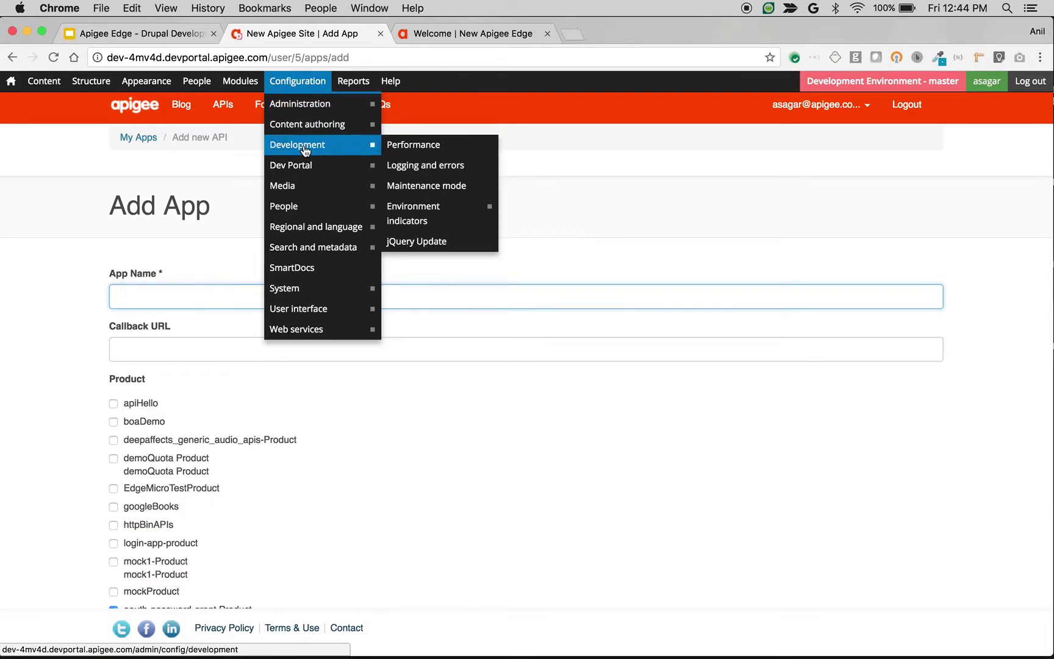
mouse_move(431, 165)
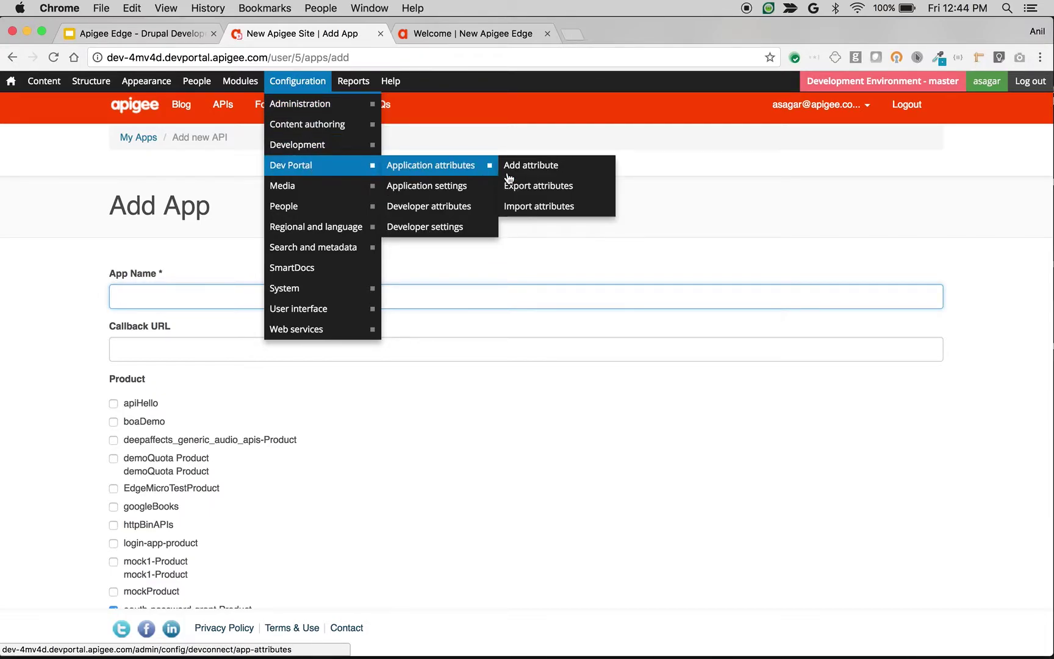
left_click(526, 176)
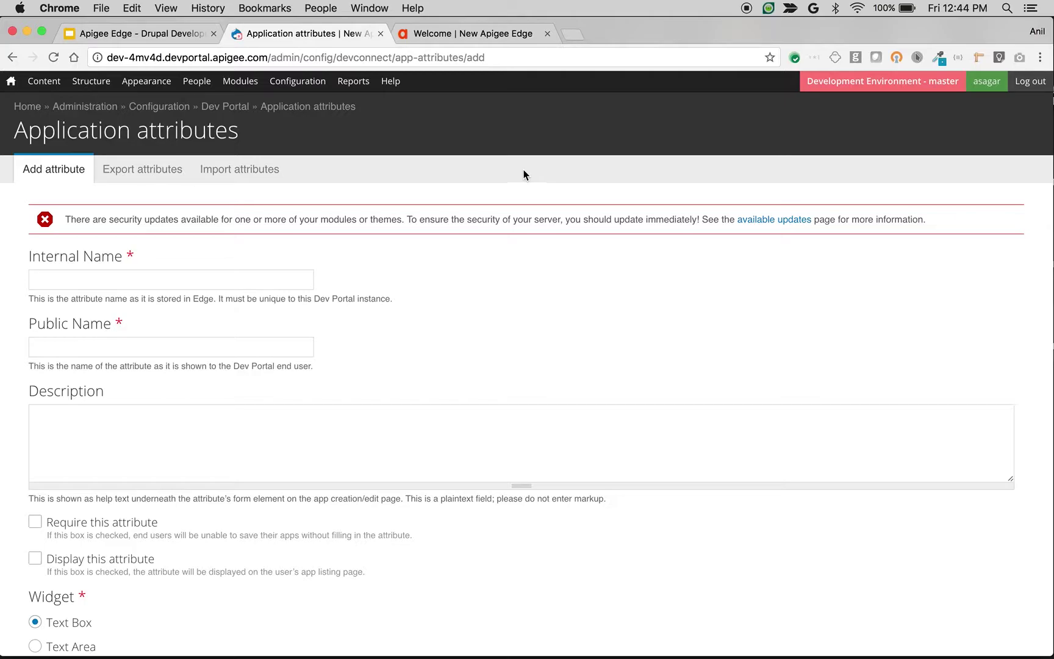
Step: Enter internal name app-type and public name App Type for the attribute
left_click(218, 275)
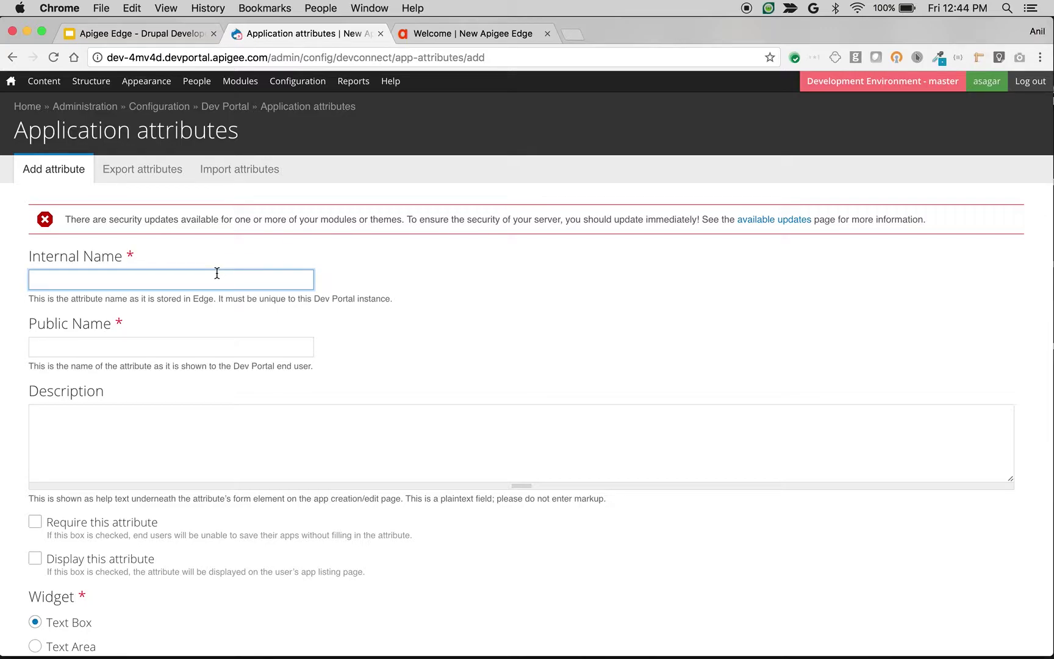
type("a")
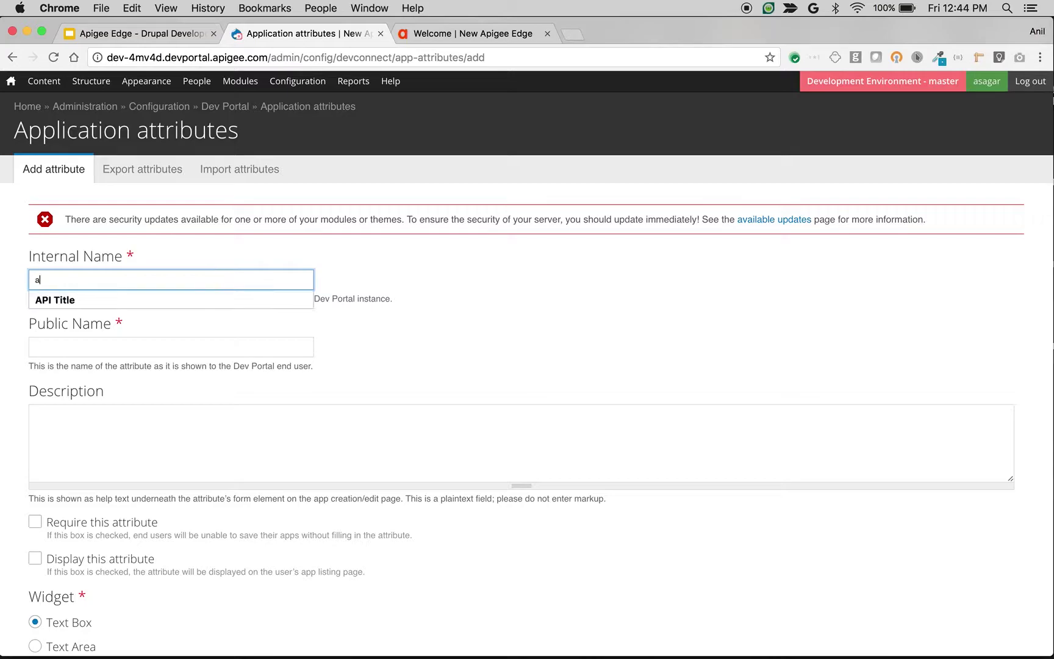
key("BackSpace")
type("App ")
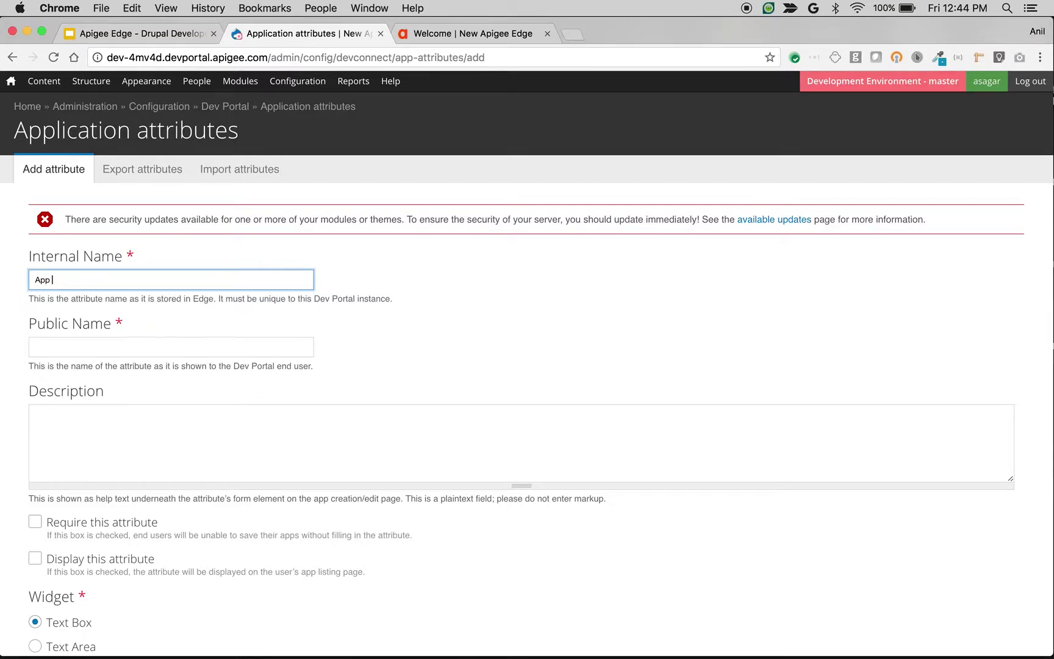
type("Type")
key("Tab")
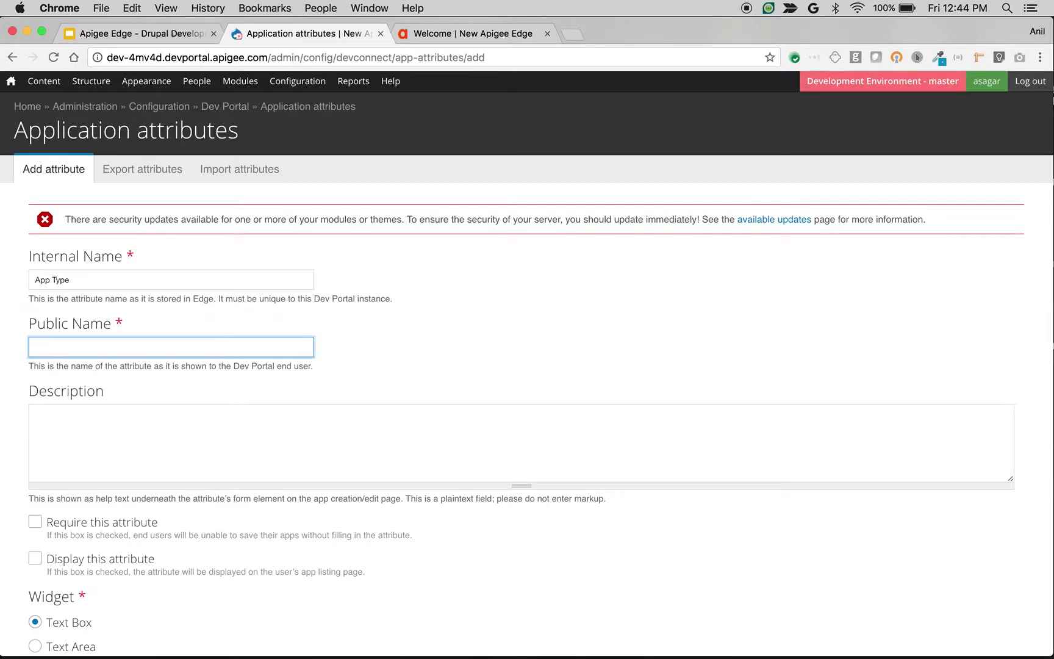
type("PUb")
key("BackSpace")
key("BackSpace")
key("BackSpace")
type("App ")
type("Type")
double_click(125, 279)
key("ctrl+a")
type("a")
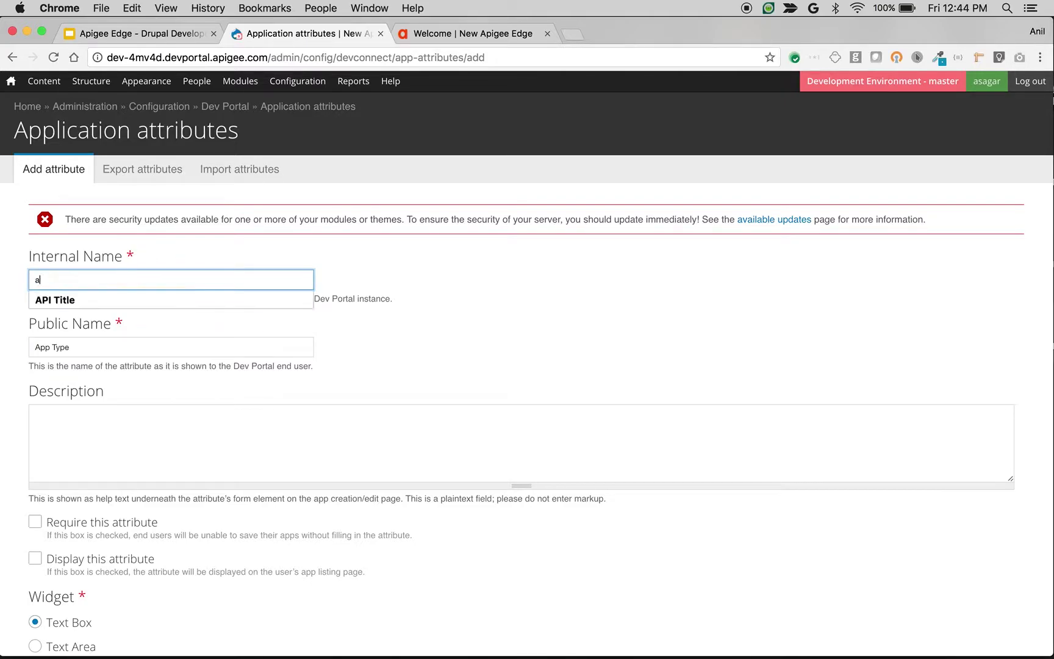
type("pp-type")
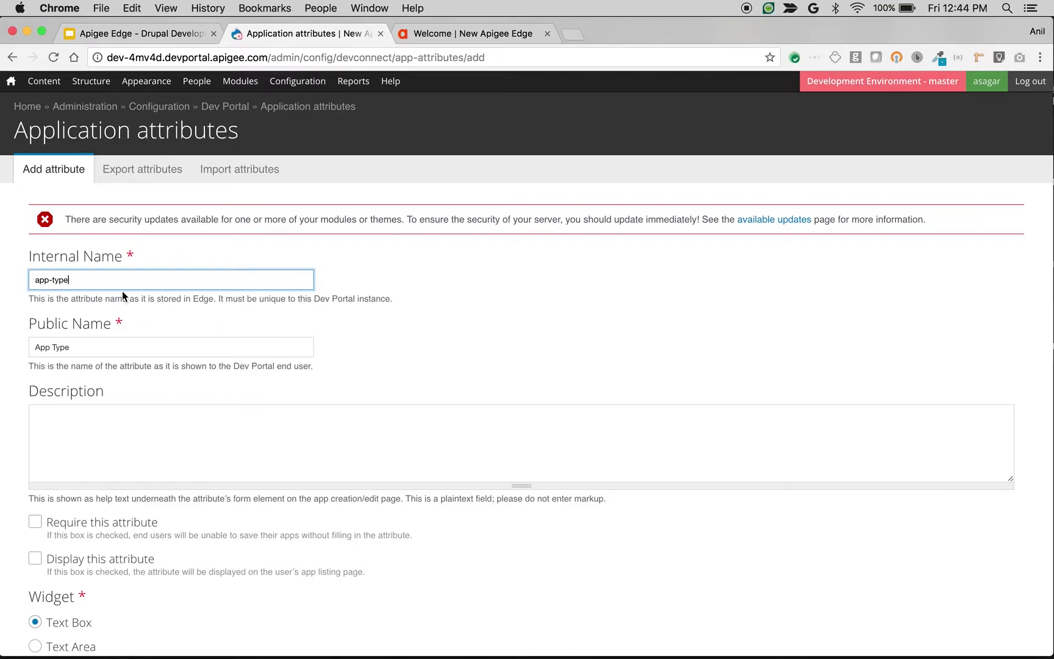
Step: Write a description asking which type of application is being built
left_click(122, 430)
type("Please ")
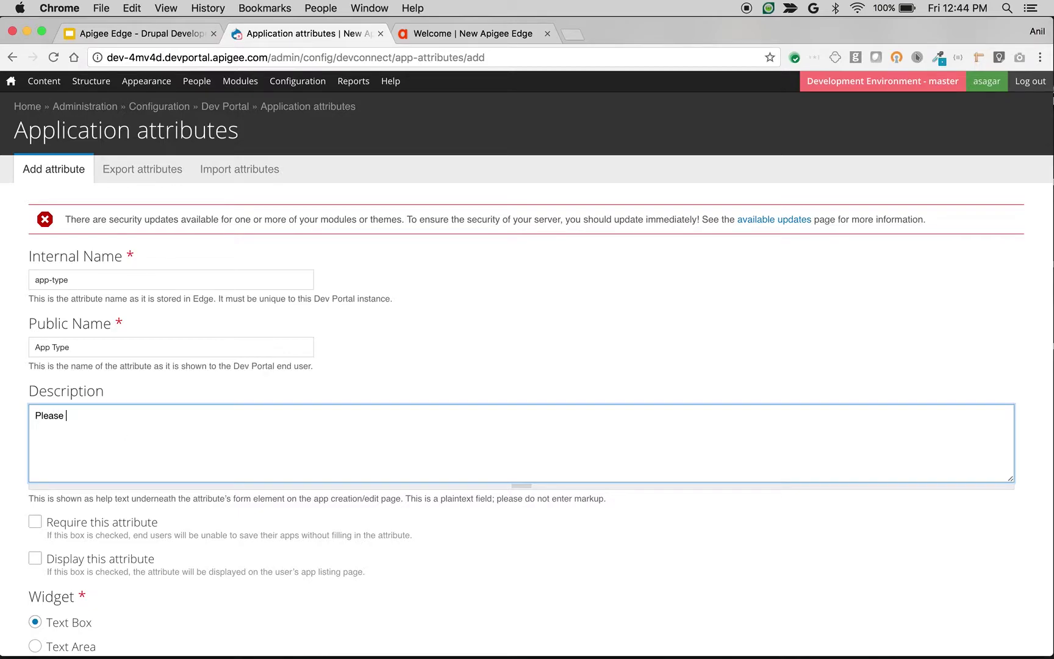
type("choose the e")
key("BackSpace")
type("they")
key("BackSpace")
key("BackSpace")
key("BackSpace")
key("BackSpace")
type("ype of applic")
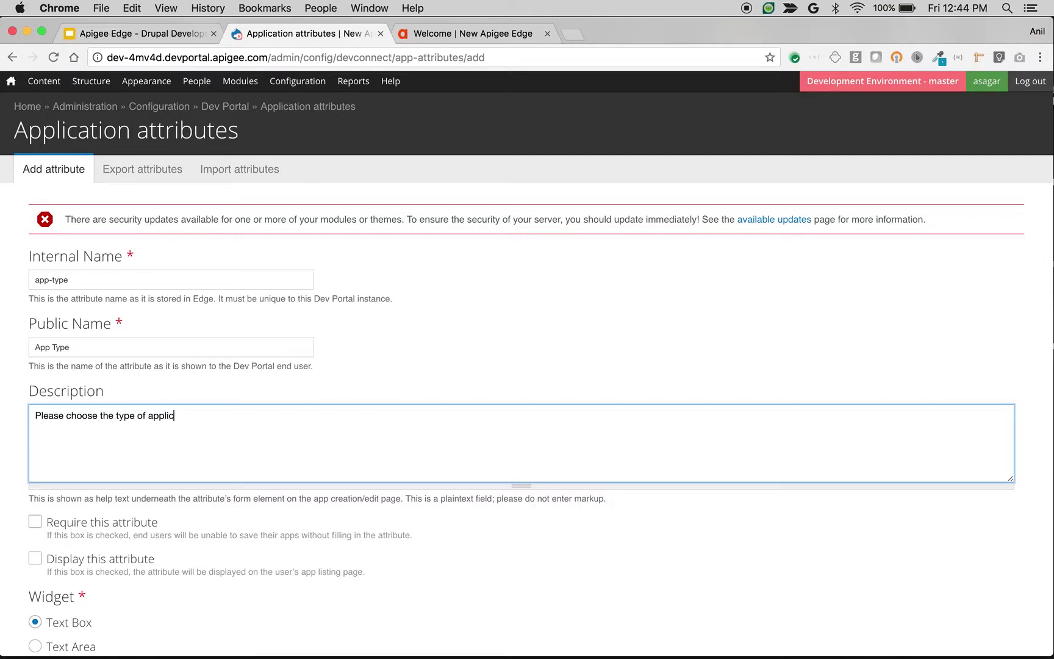
type("ation you are bu")
type("ildng")
Step: Mark the attribute required, shown on the app listing, and of widget type checkboxes
left_click(35, 522)
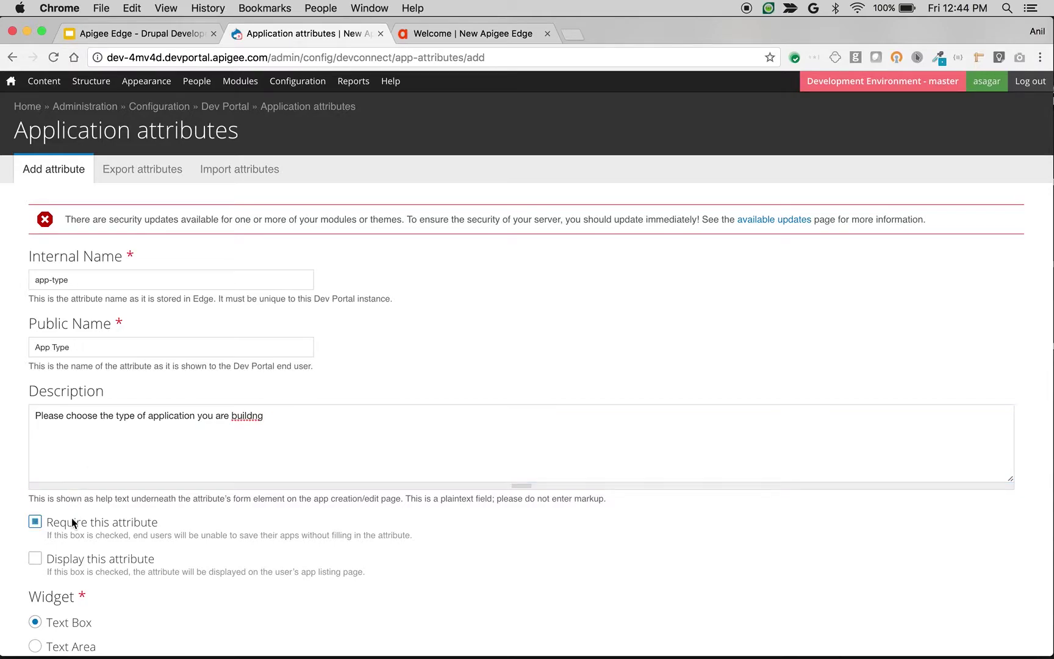
scroll(72, 523, "down", 2)
left_click(35, 487)
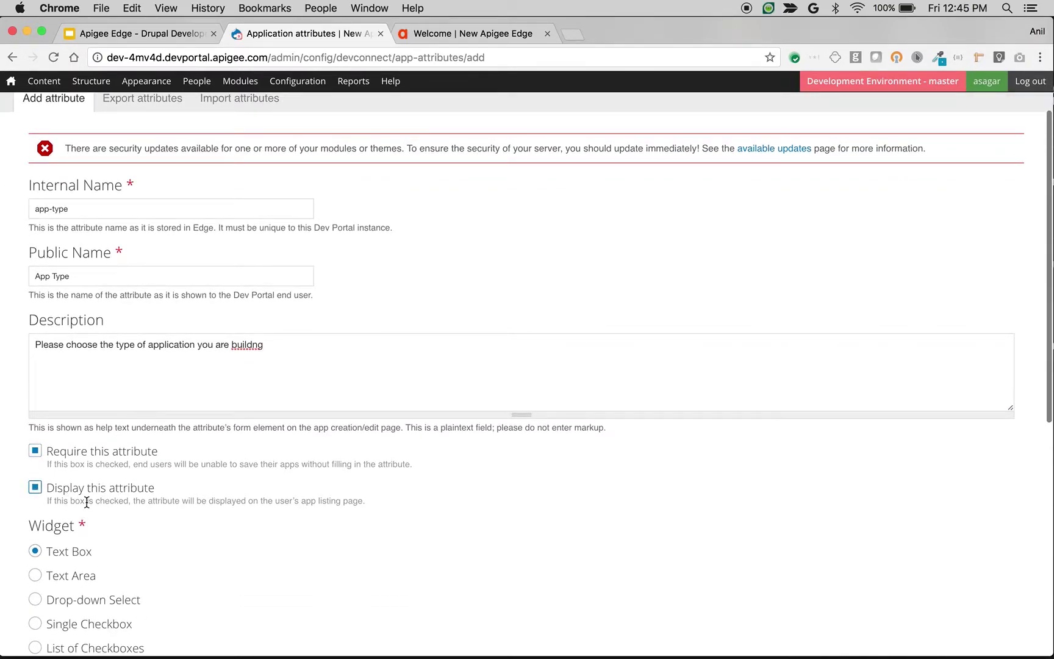
scroll(85, 495, "down", 5)
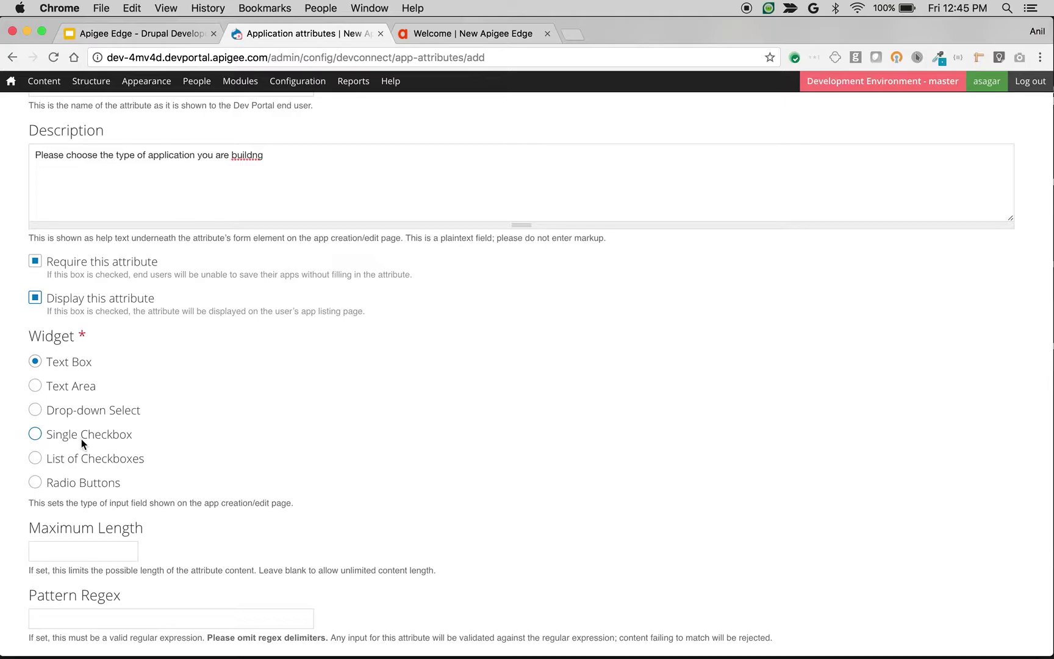
left_click(86, 483)
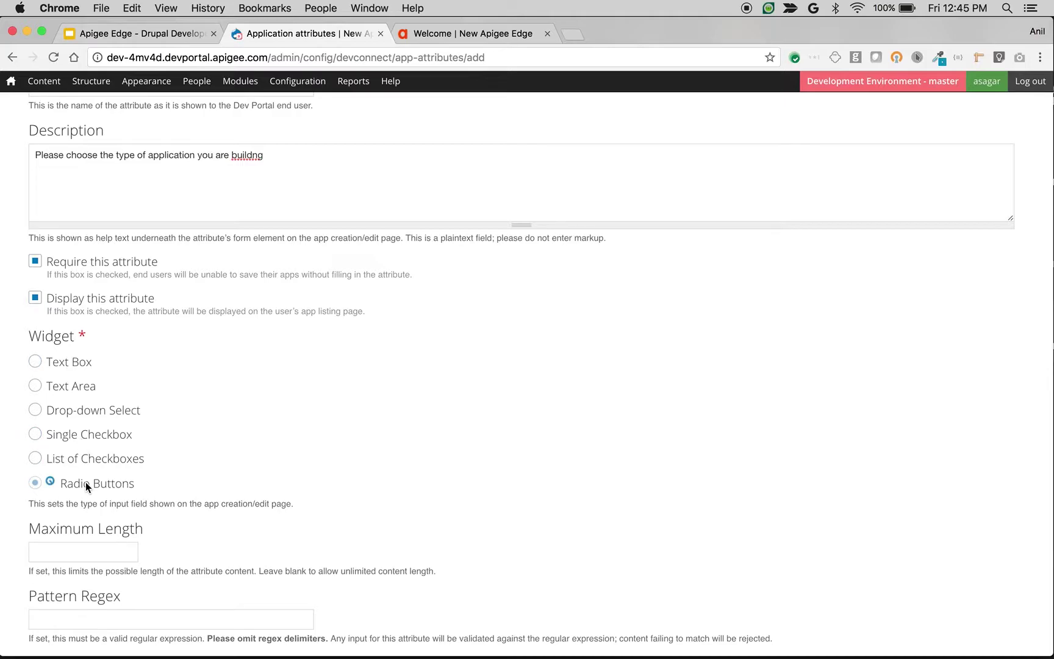
left_click(75, 458)
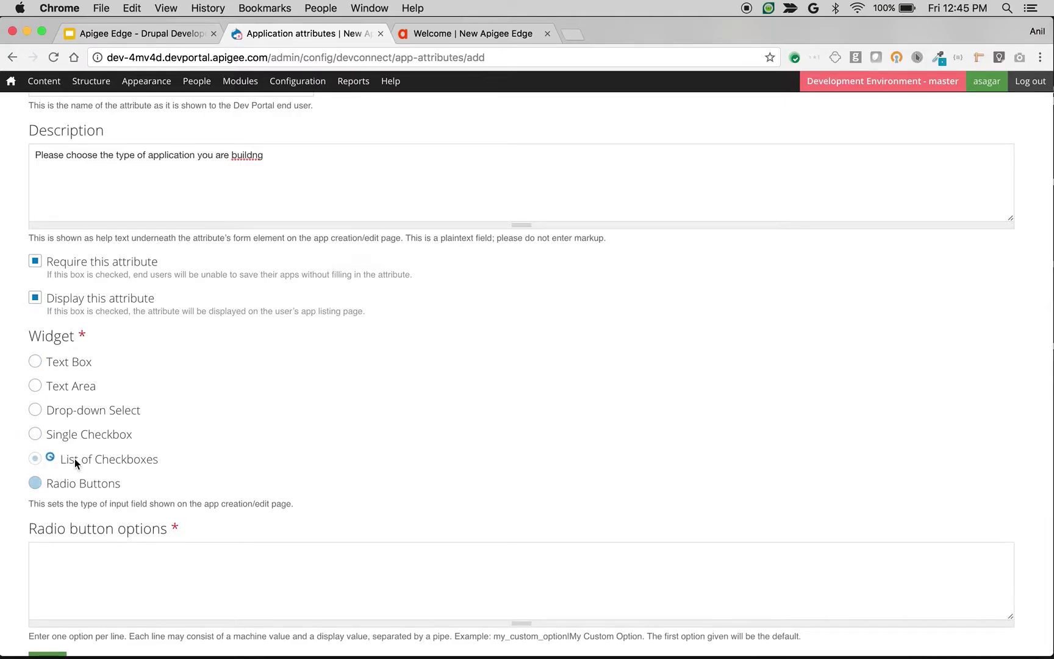
Step: Enter checkbox options ios|IOS, android|Android, web|Web, other|Other on separate lines
left_click(89, 503)
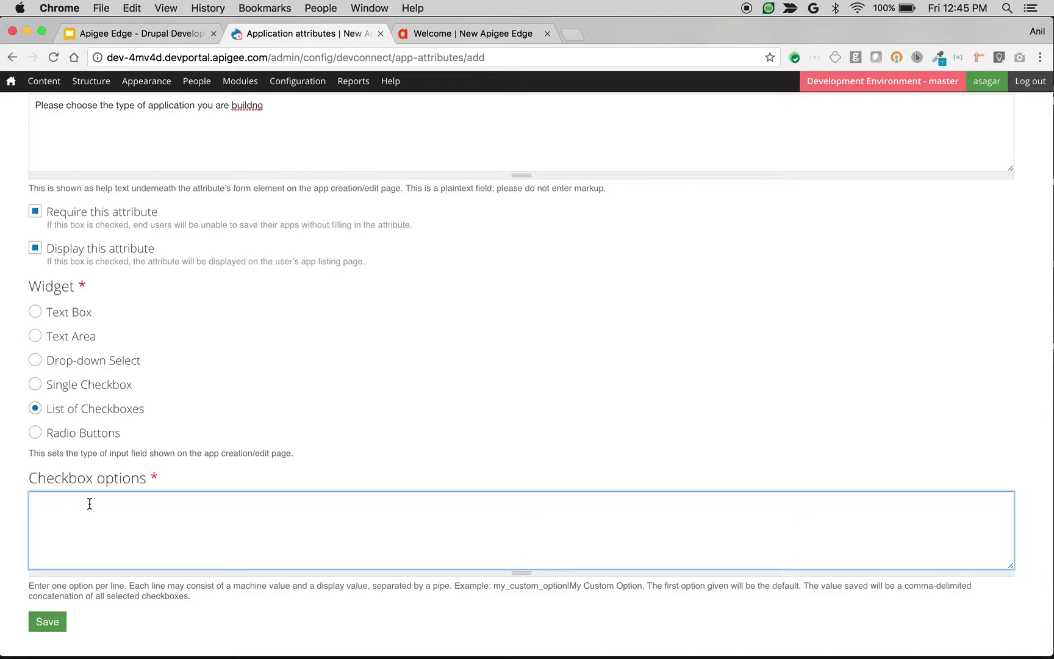
type("ios|I")
type("OS")
key("Return")
type("andro")
type("id|Andr")
type("oid ")
type("Ot")
key("BackSpace")
key("BackSpace")
key("Return")
type("oter")
key("BackSpace")
key("BackSpace")
key("BackSpace")
type("the")
key("BackSpace")
key("BackSpace")
key("BackSpace")
key("BackSpace")
type("web|")
type("Web")
key("Return")
type("ot")
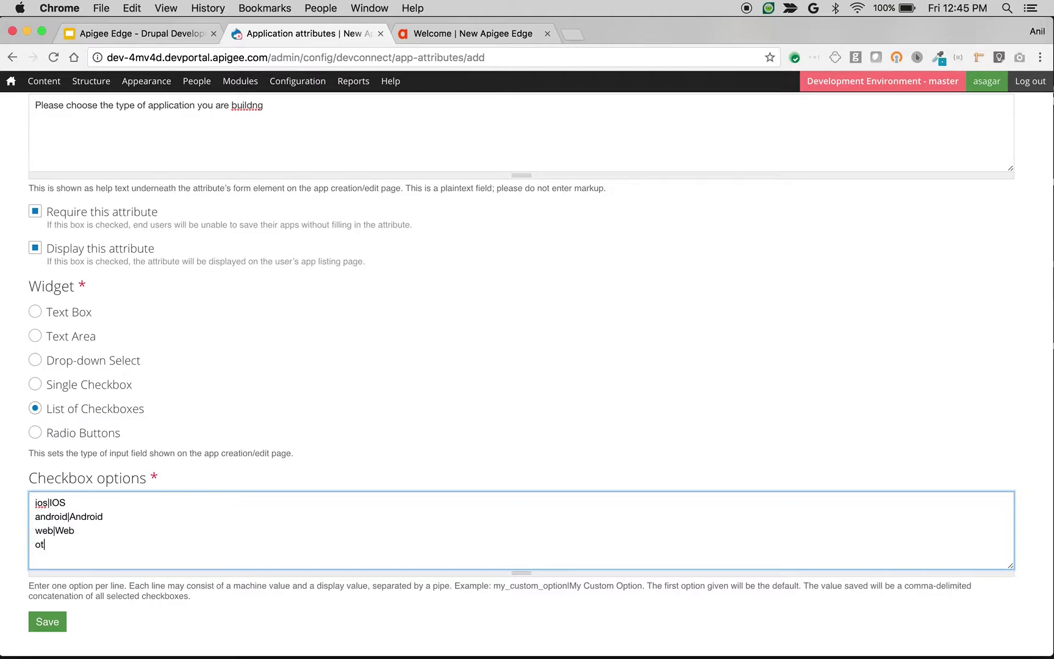
type("her|Other")
Step: Save the App Type attribute and select the address-bar path to replace it
left_click(48, 621)
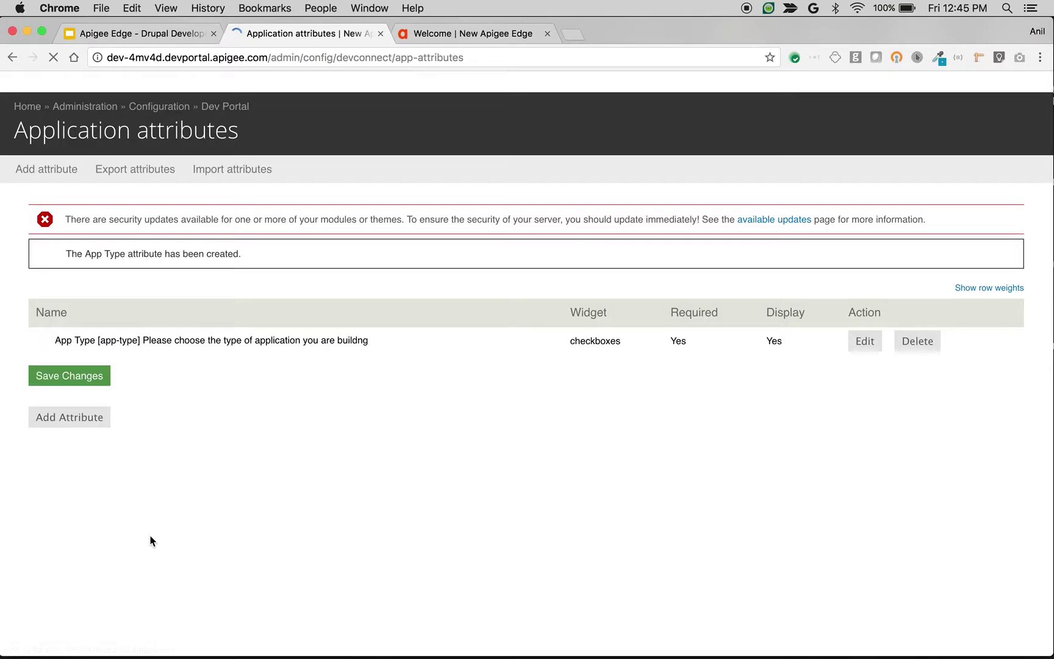
left_click_drag(273, 57, 489, 62)
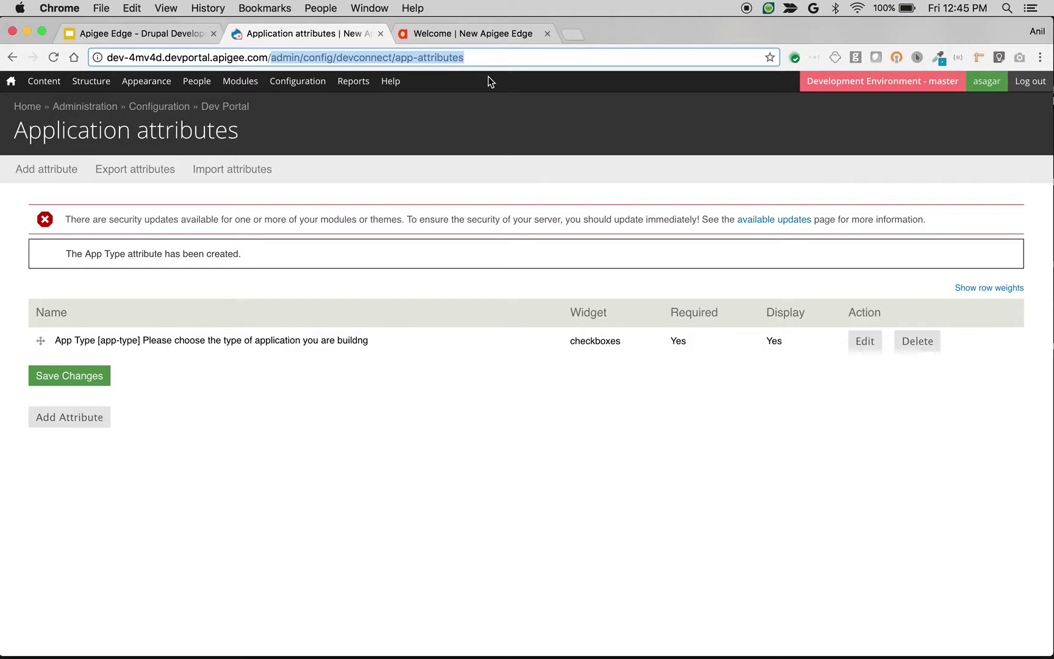
type("user/me/apps")
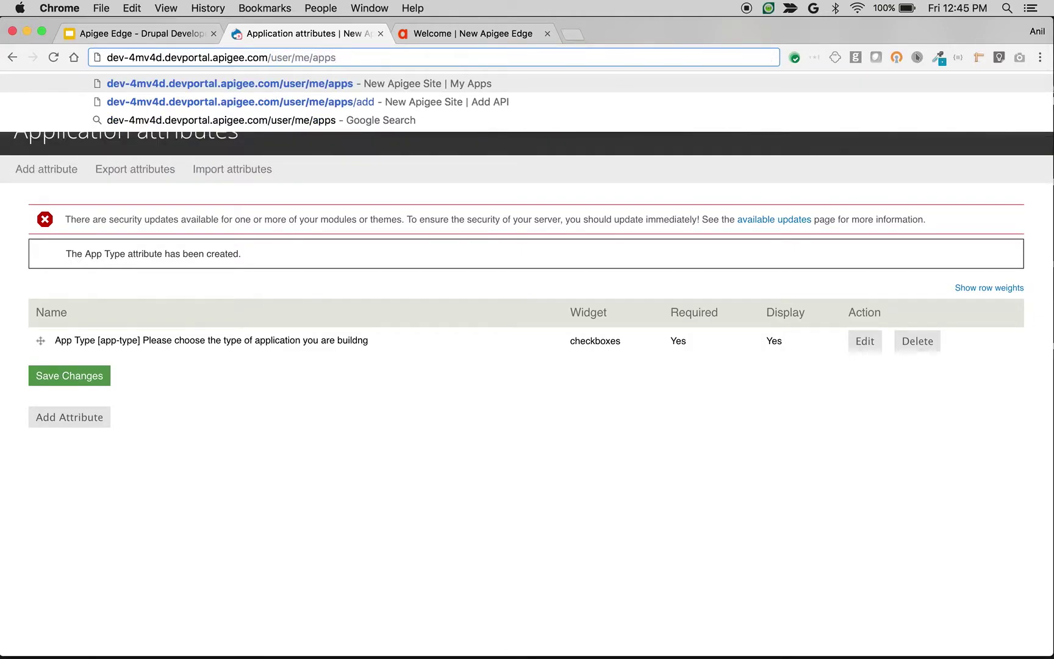
type("/add")
key("Return")
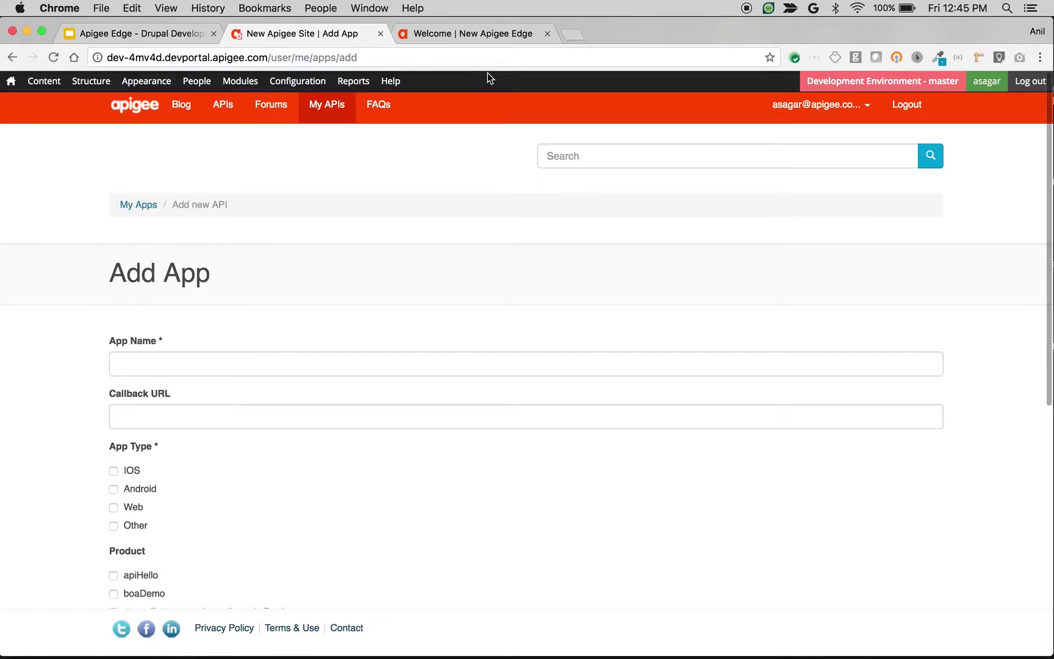
scroll(392, 307, "down", 3)
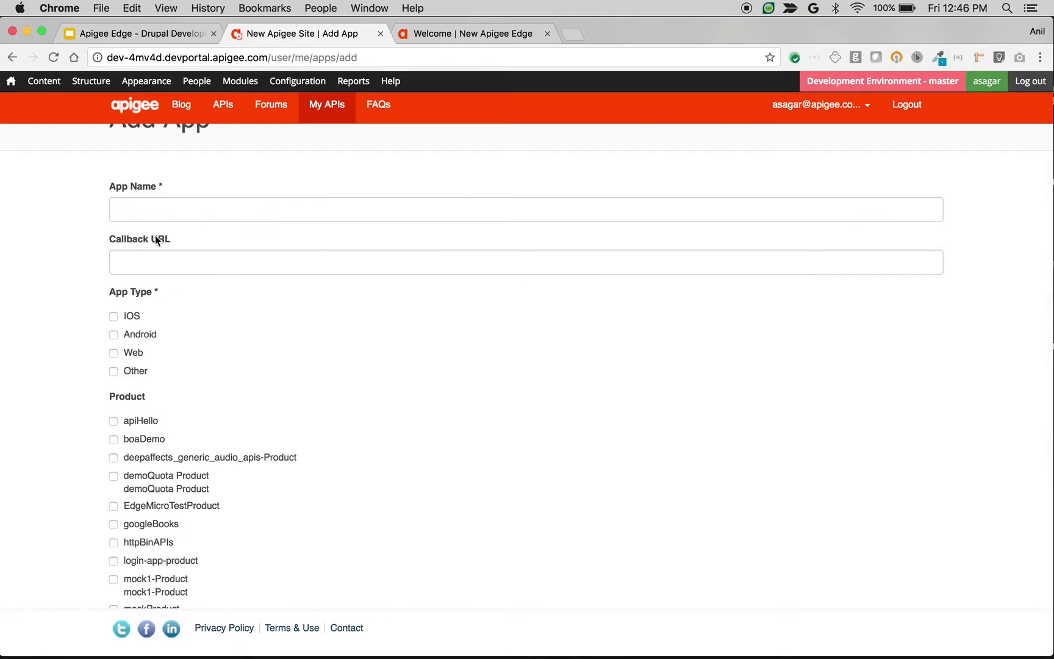
left_click(136, 213)
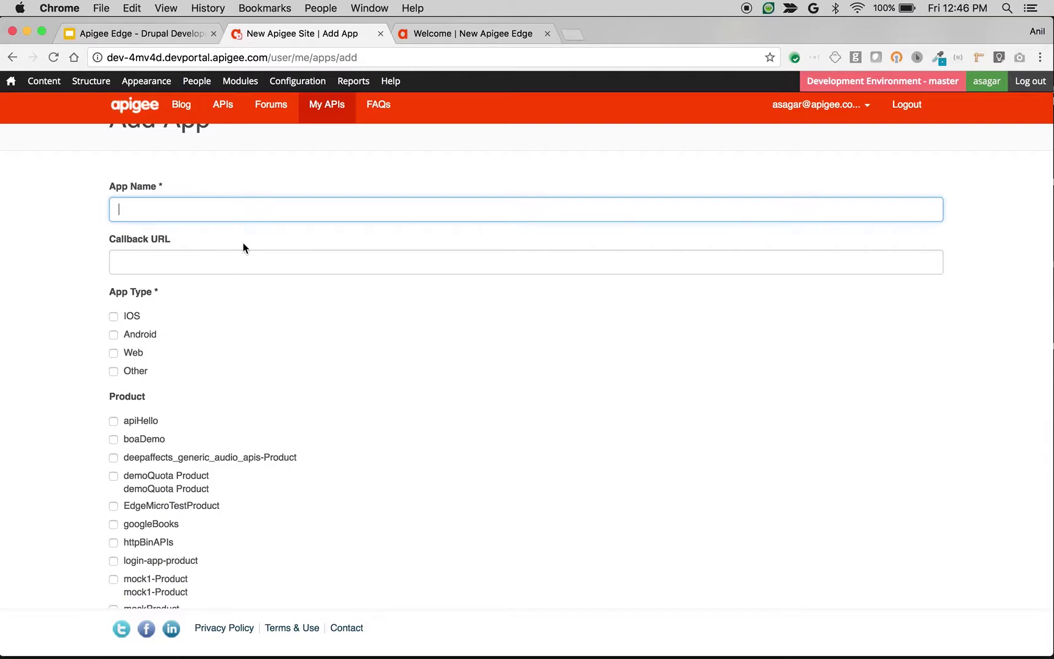
type("SampleApp")
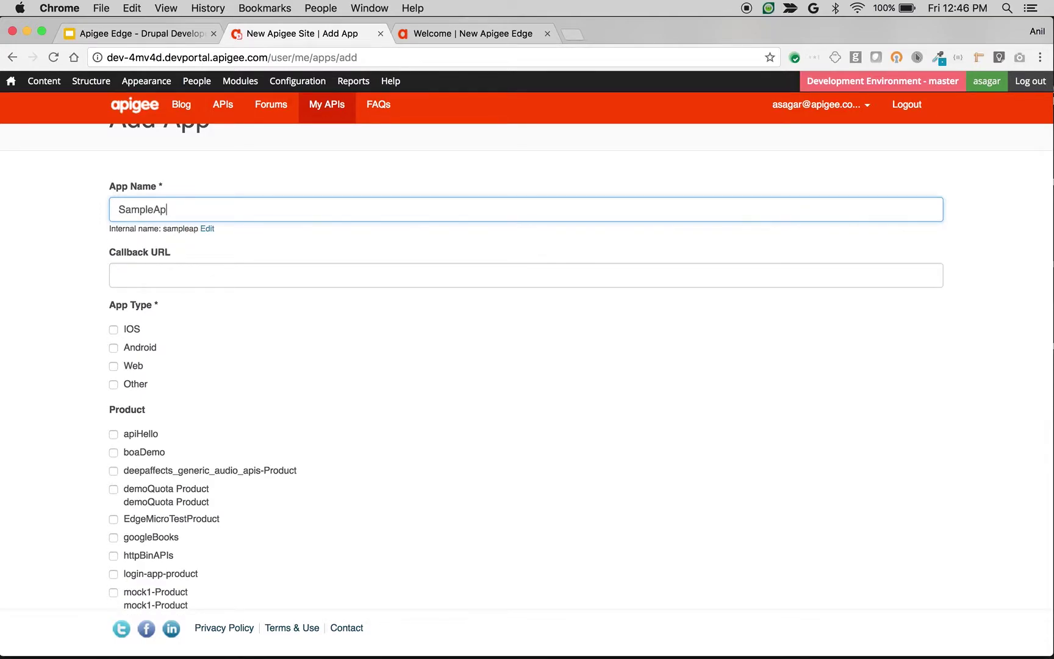
type("110")
key("Tab")
key("Tab")
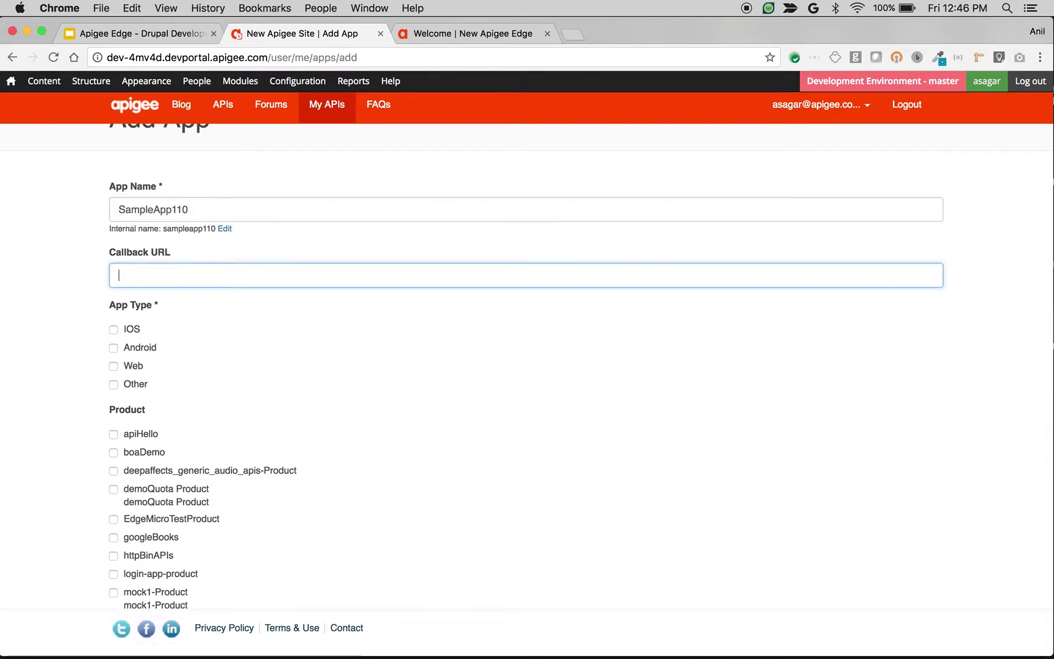
type("h")
key("Down")
key("Return")
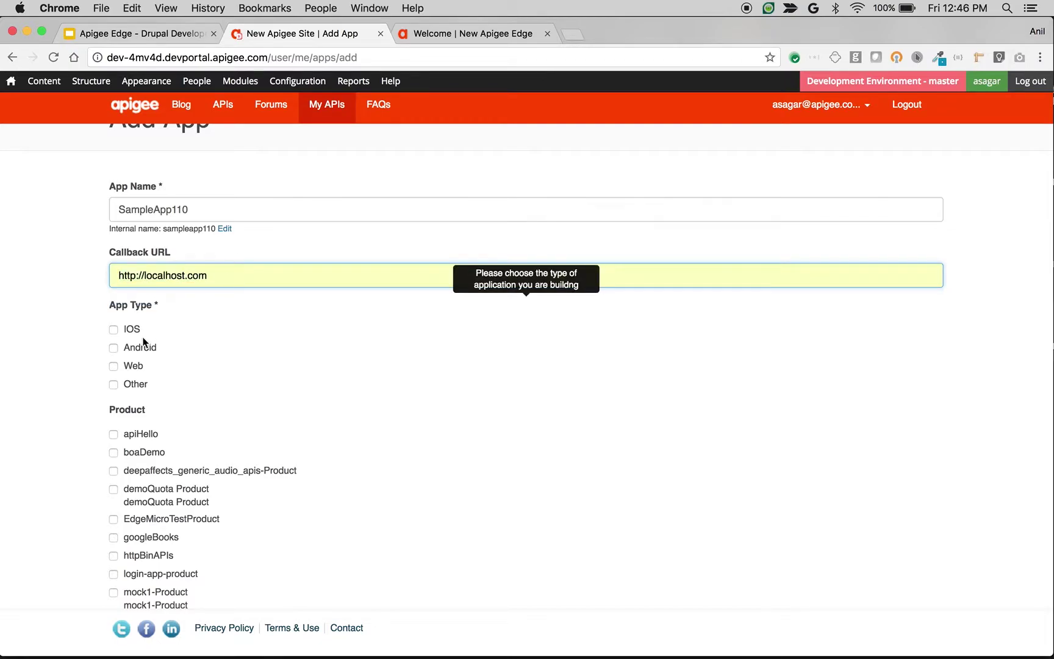
Step: Tick IOS and Android app types plus mockProduct and oauth-password-grant, then create the app
left_click(132, 329)
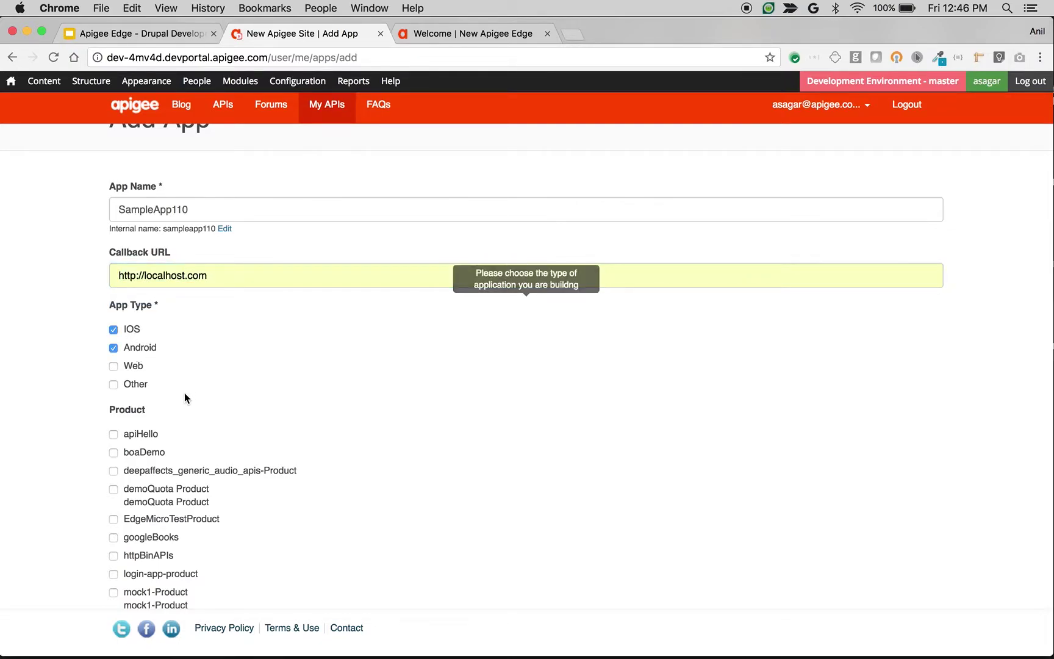
scroll(184, 393, "down", 5)
left_click(154, 456)
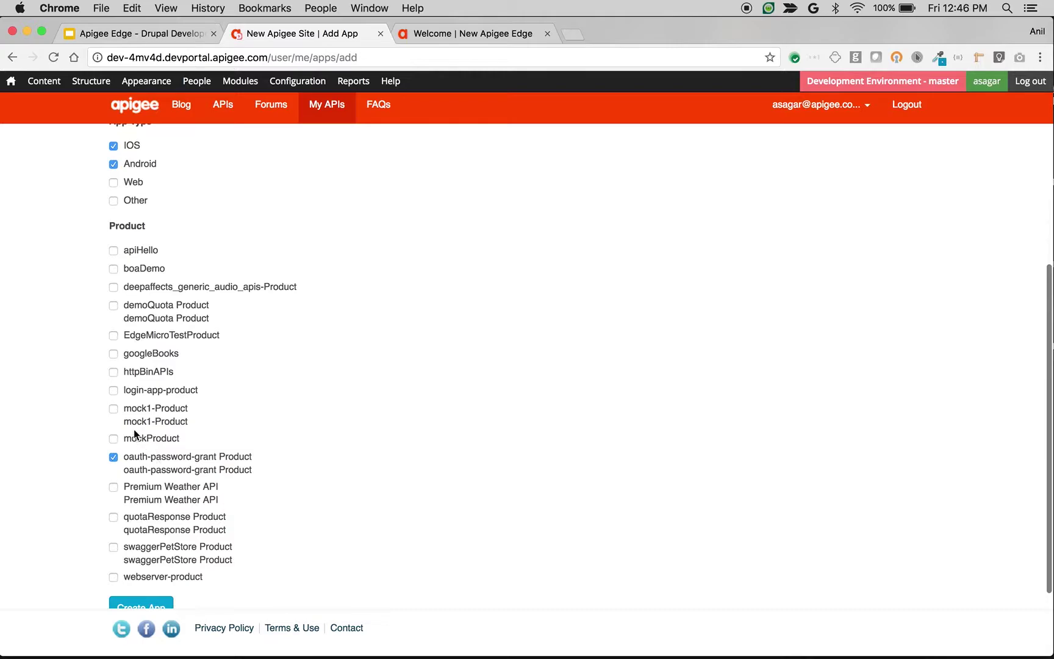
left_click(134, 437)
scroll(156, 477, "down", 3)
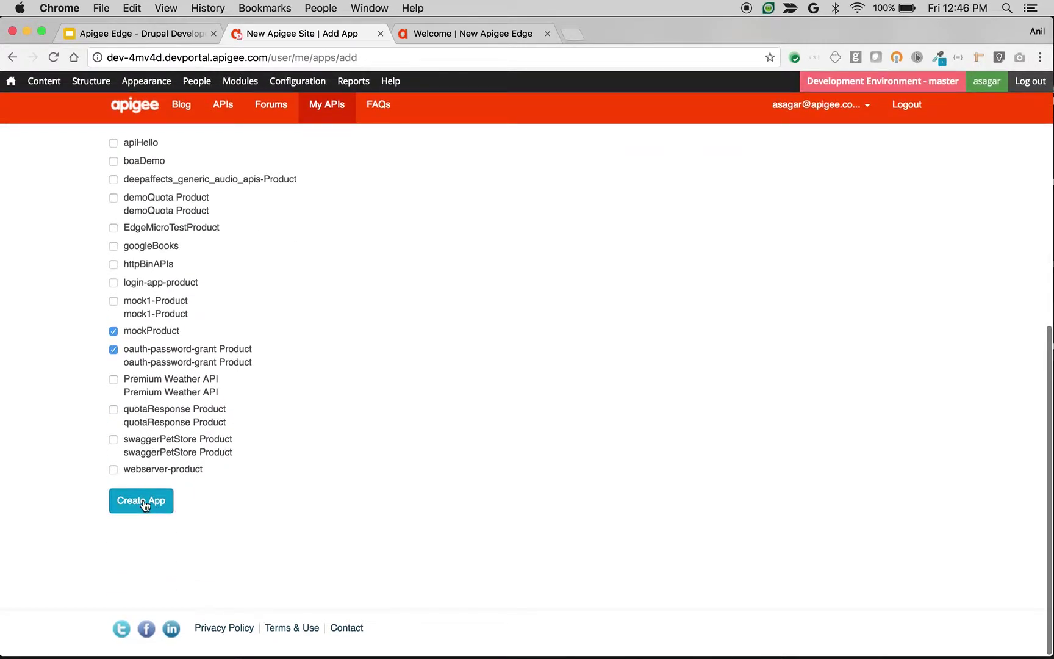
left_click(141, 501)
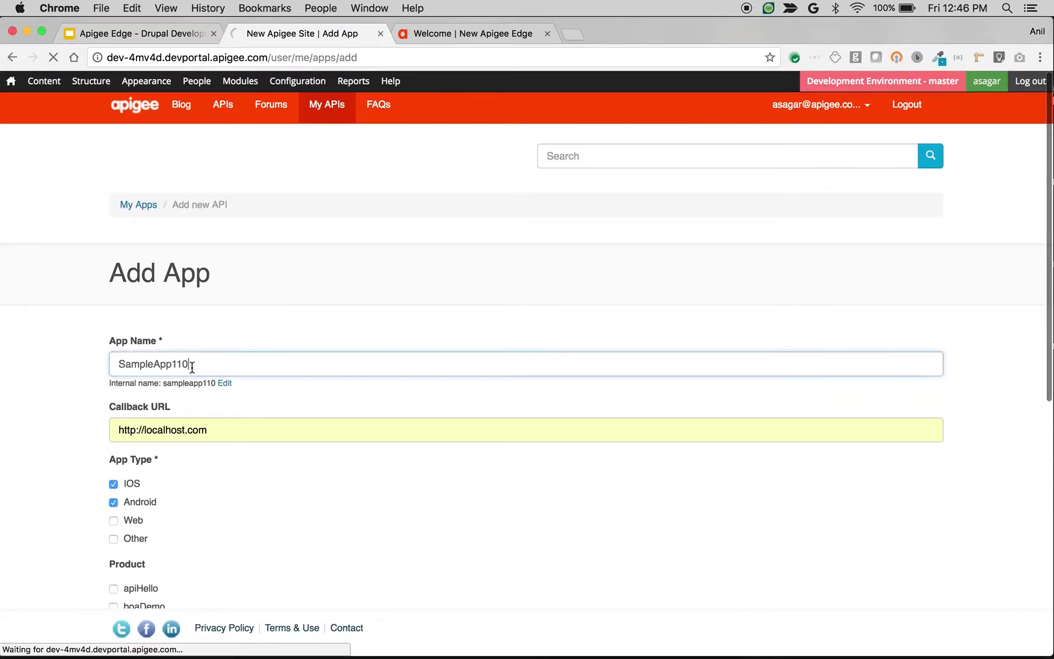
Step: Open Publish > Apps on the Apigee Edge tab, then return to the portal's My Apps
double_click(190, 366)
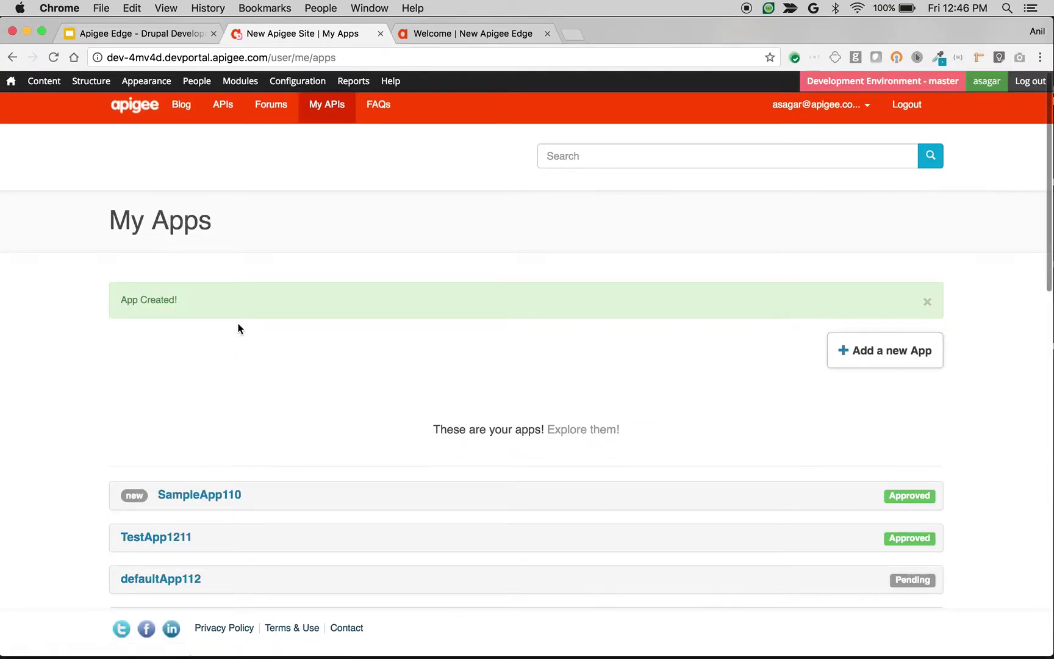
left_click(481, 30)
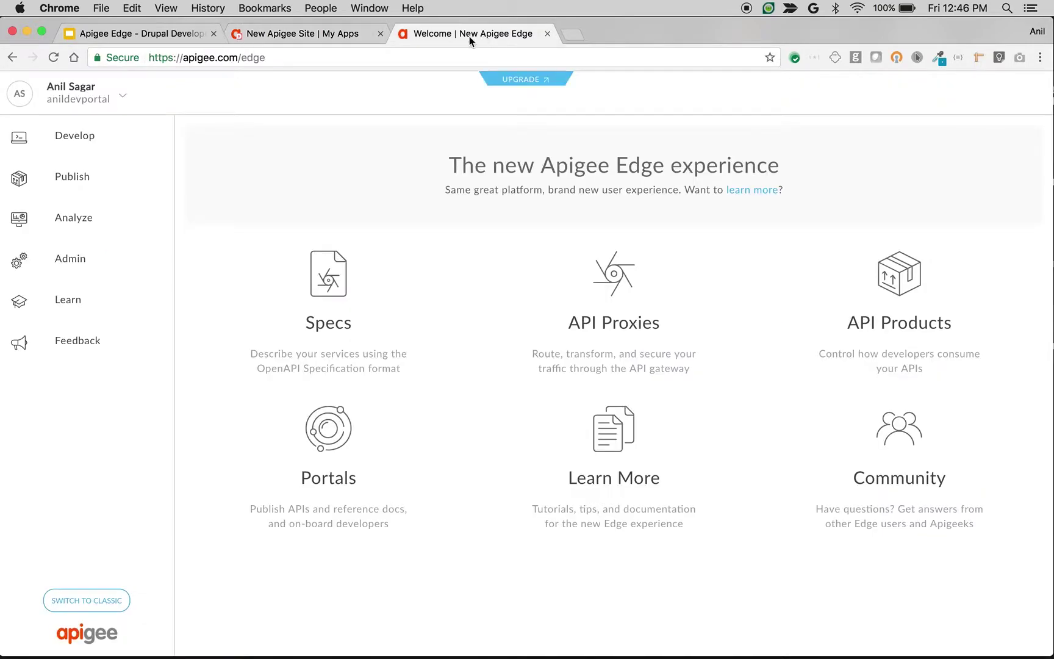
left_click(61, 171)
left_click(67, 251)
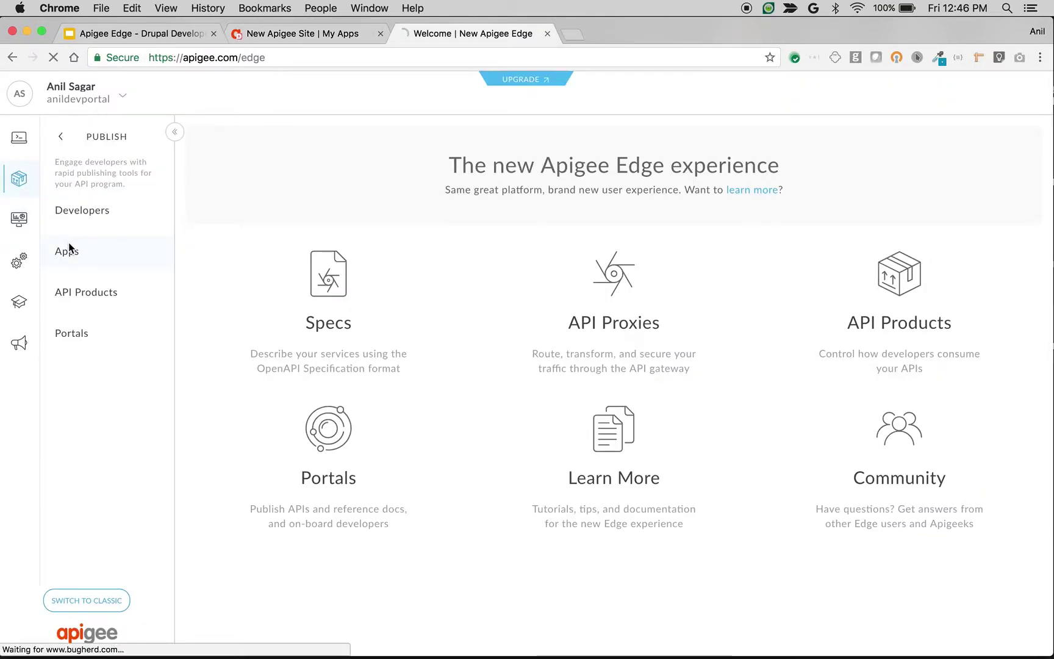
left_click(277, 33)
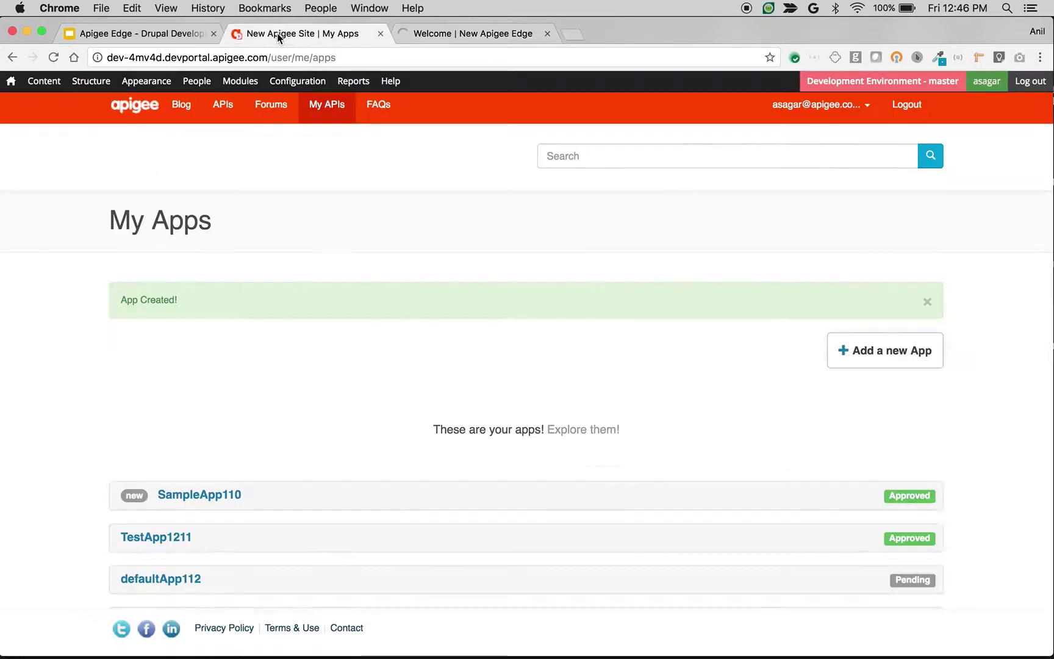
Step: Expand SampleApp110 to view its products and details, then switch to the Edge apps list
left_click(199, 494)
scroll(210, 412, "down", 3)
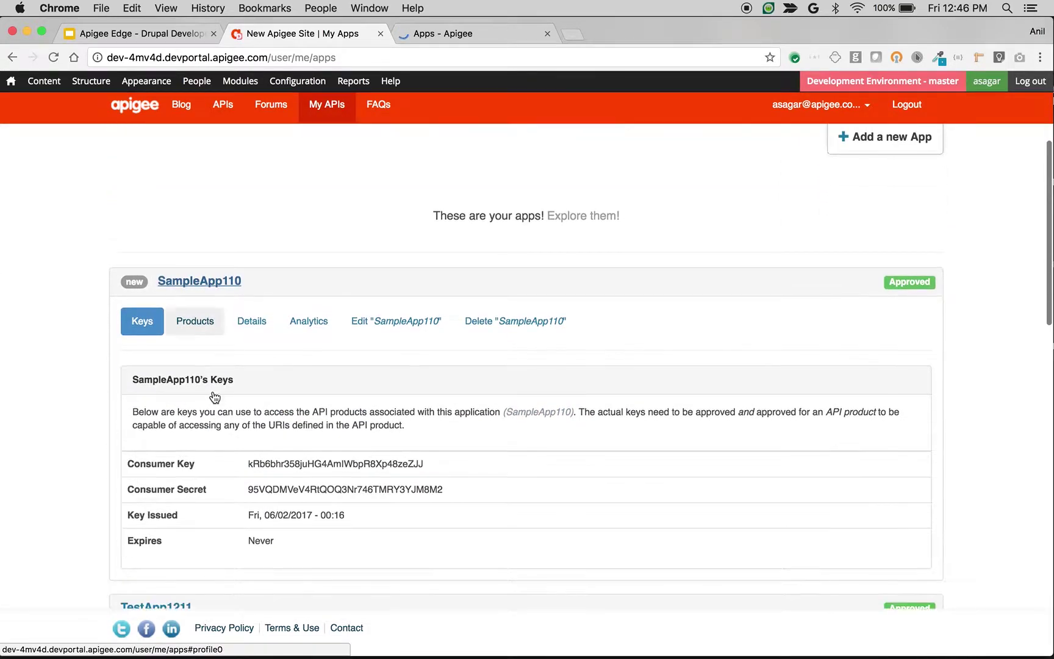
scroll(190, 346, "down", 2)
left_click(194, 308)
left_click(250, 316)
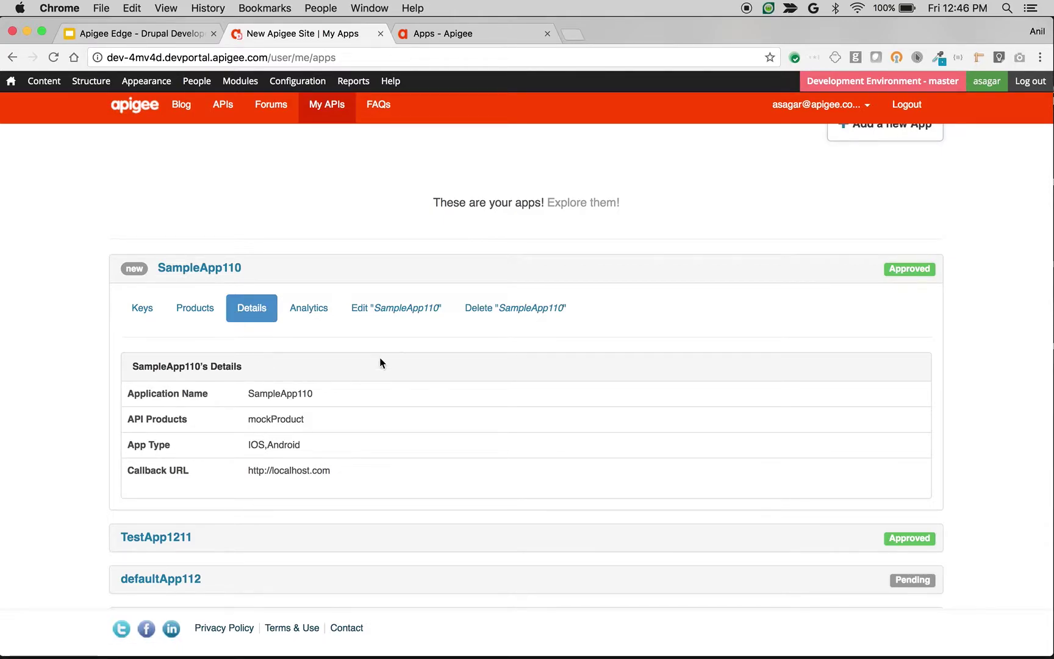
left_click(474, 37)
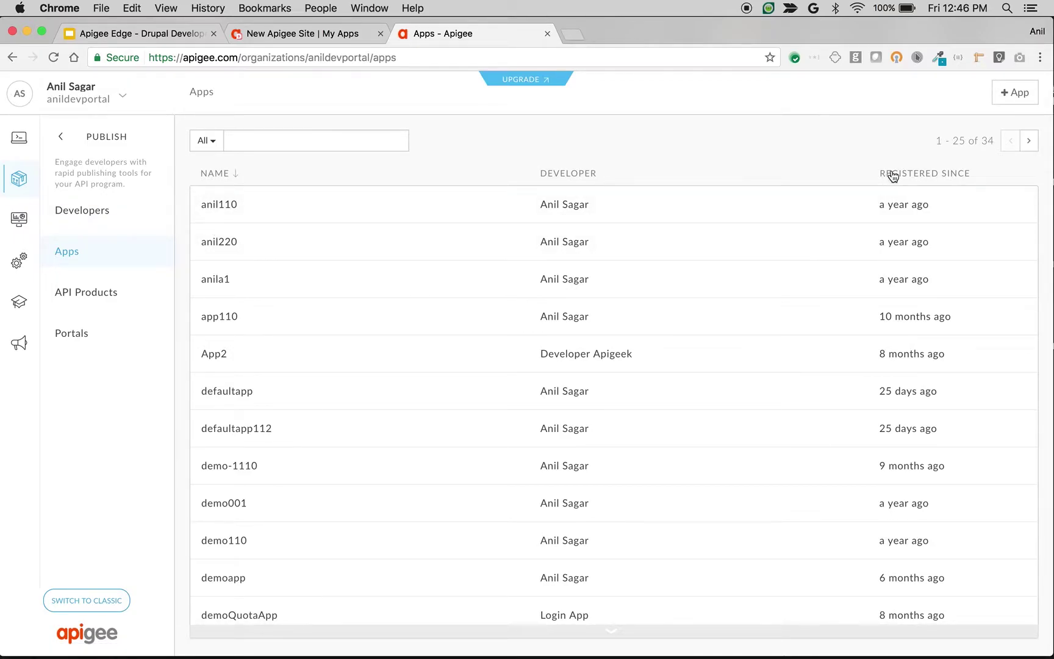
Step: Sort Edge apps by Registered Since newest first and open sampleapp110's details
left_click(931, 173)
left_click(938, 176)
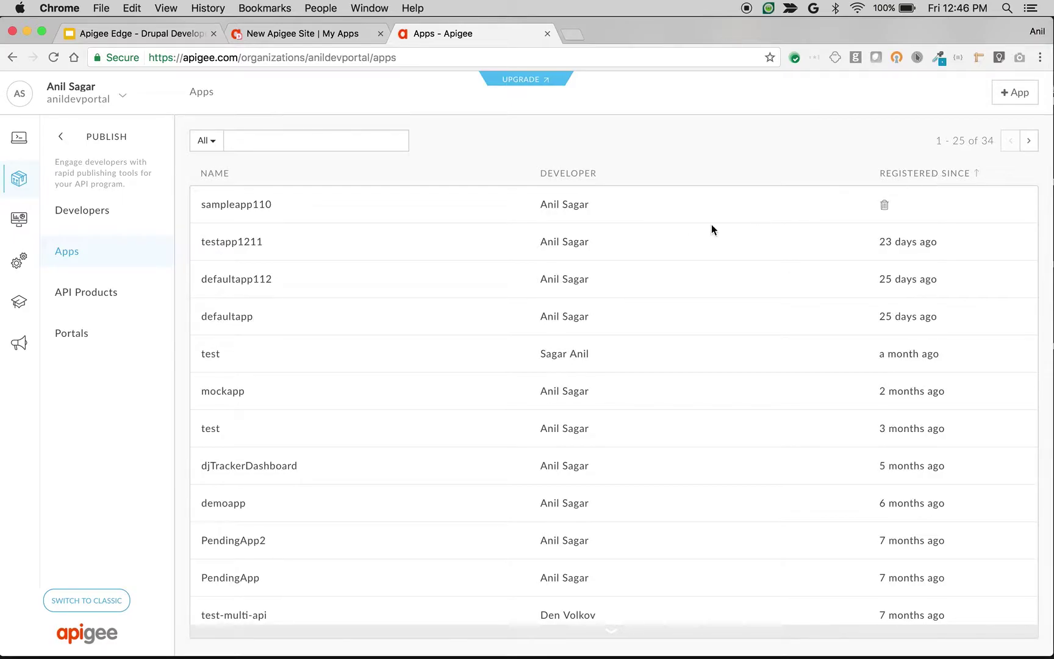
mouse_move(263, 215)
left_click(246, 208)
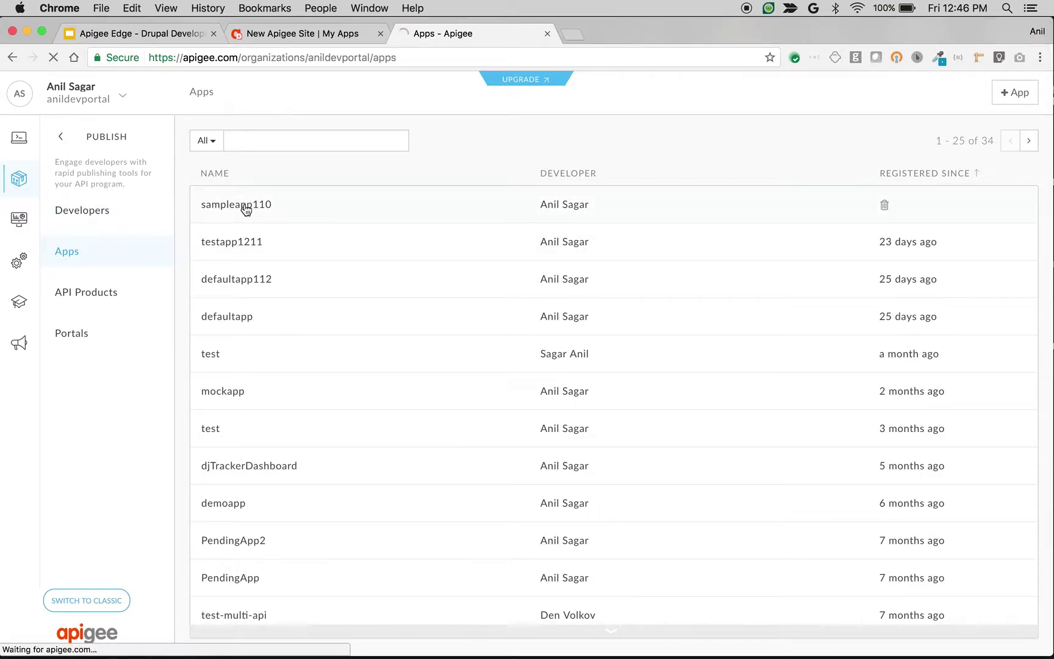